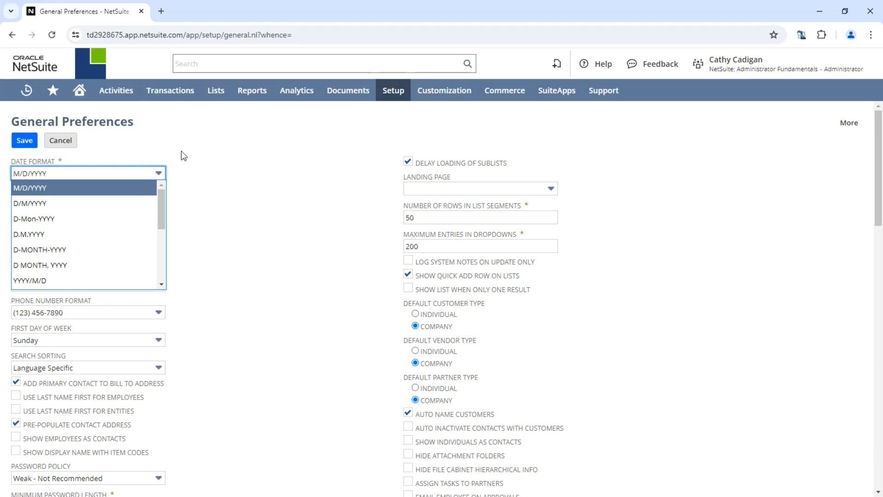
Step: Allow users to override the Date Format preference, and save the general preferences
{"action": "left_click", "coordinate": [230, 174]}
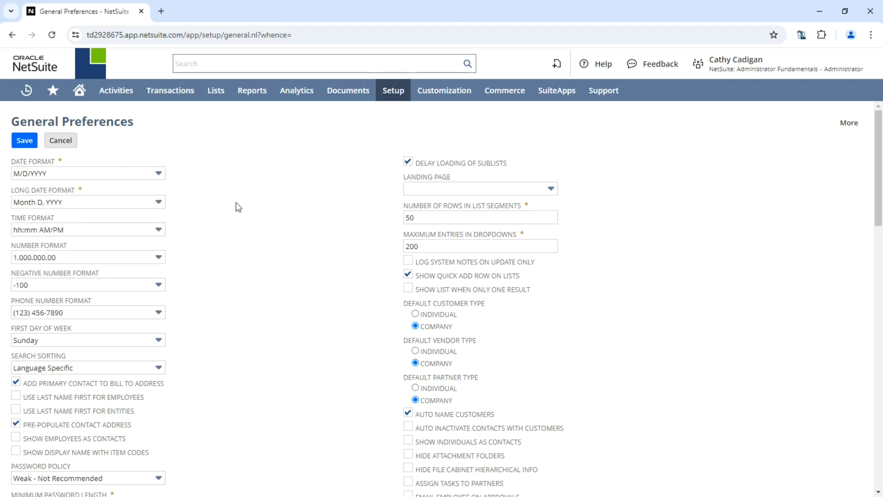
{"action": "scroll", "coordinate": [237, 206], "scroll_direction": "down", "scroll_amount": 3}
{"action": "scroll", "coordinate": [238, 207], "scroll_direction": "down", "scroll_amount": 7}
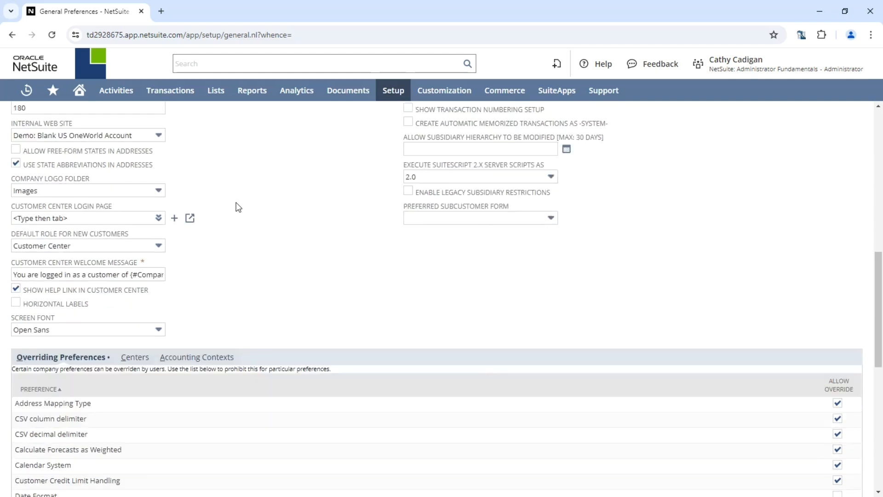
{"action": "scroll", "coordinate": [238, 207], "scroll_direction": "down", "scroll_amount": 2}
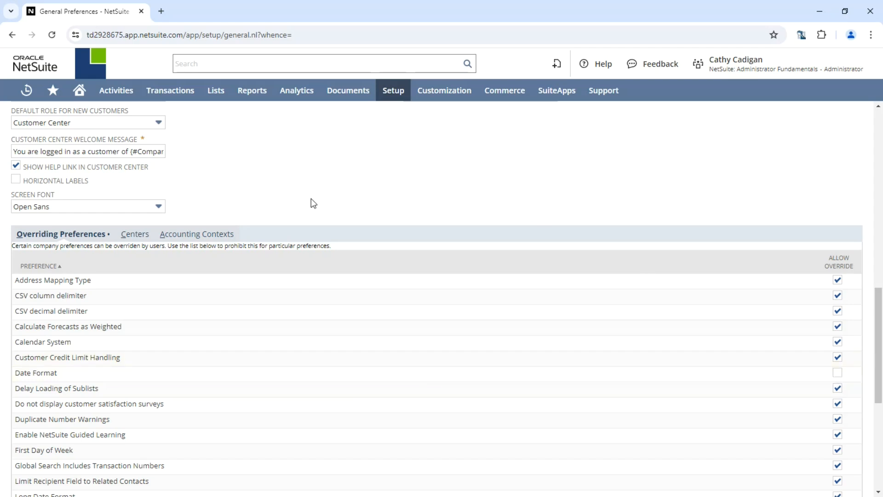
{"action": "scroll", "coordinate": [311, 201], "scroll_direction": "up", "scroll_amount": 10}
{"action": "scroll", "coordinate": [268, 251], "scroll_direction": "up", "scroll_amount": 3}
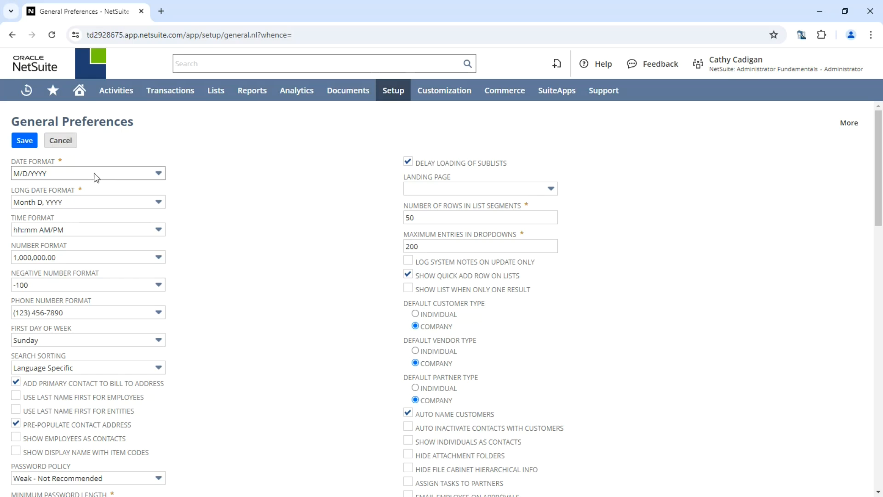
{"action": "scroll", "coordinate": [300, 247], "scroll_direction": "down", "scroll_amount": 15}
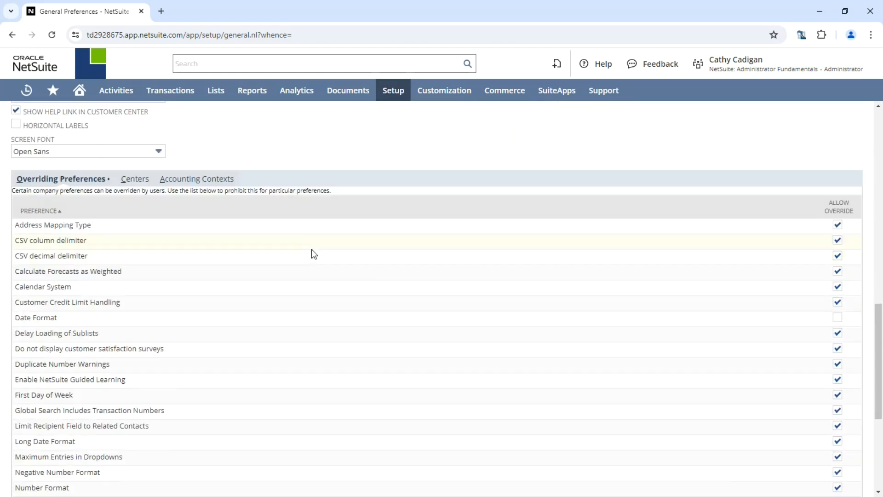
{"action": "left_click", "coordinate": [837, 318]}
{"action": "scroll", "coordinate": [286, 217], "scroll_direction": "up", "scroll_amount": 15}
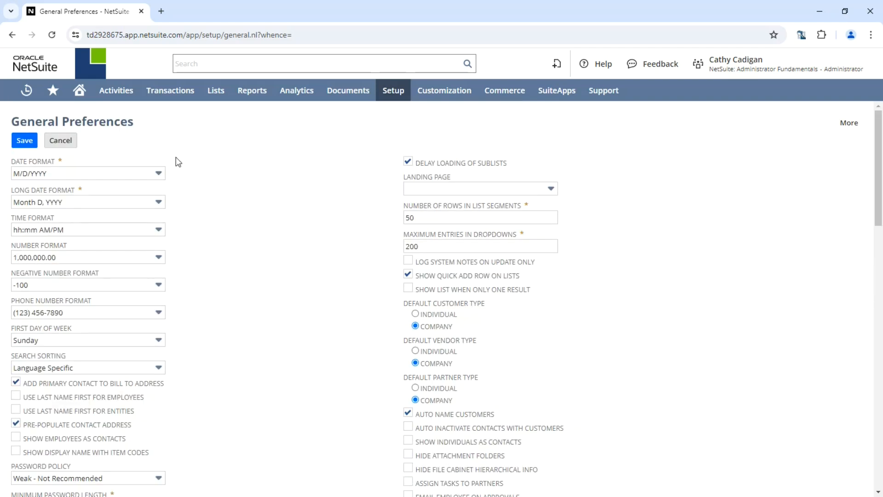
{"action": "left_click", "coordinate": [24, 140]}
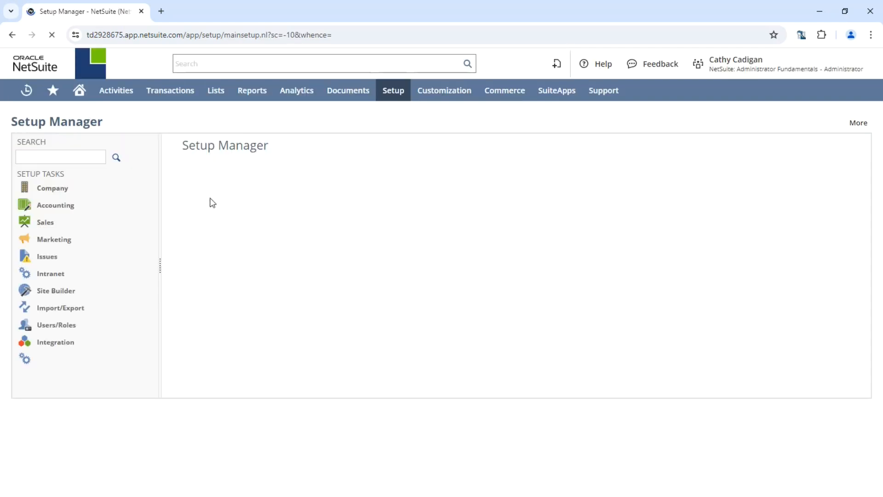
Step: Open the personal preferences and examine the available date formats in the Formatting section
{"action": "mouse_move", "coordinate": [80, 91]}
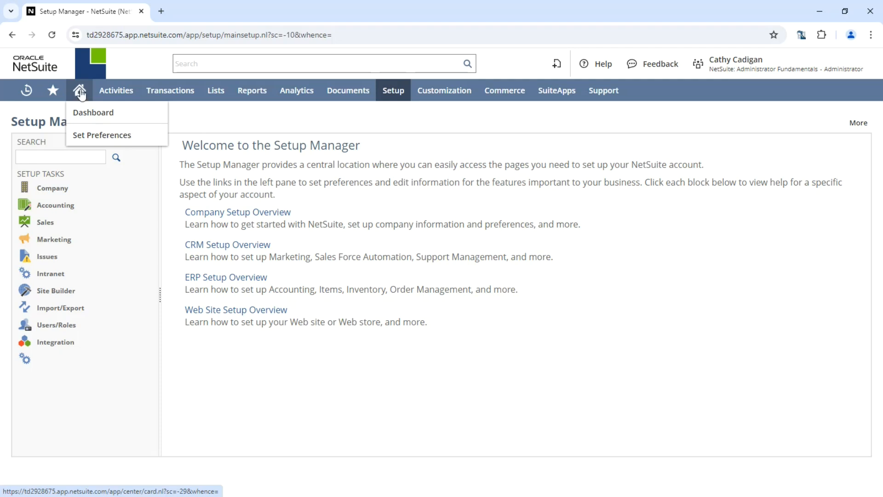
{"action": "left_click", "coordinate": [95, 135]}
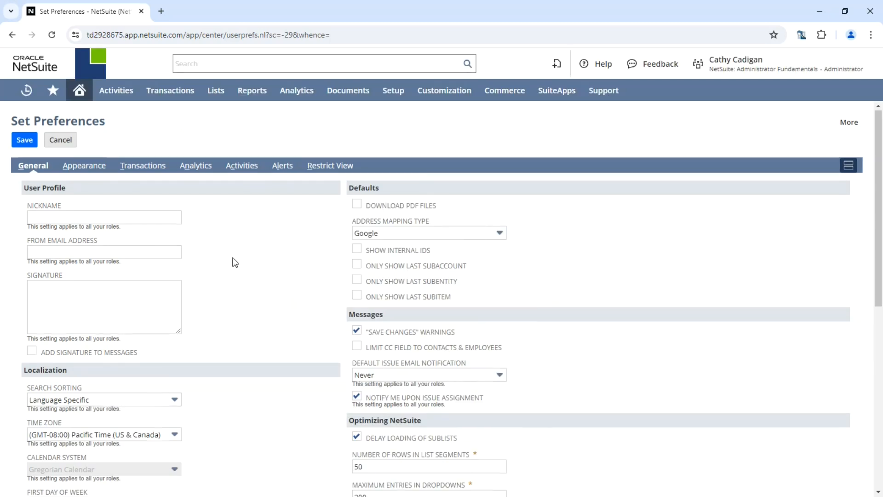
{"action": "scroll", "coordinate": [235, 262], "scroll_direction": "down", "scroll_amount": 7}
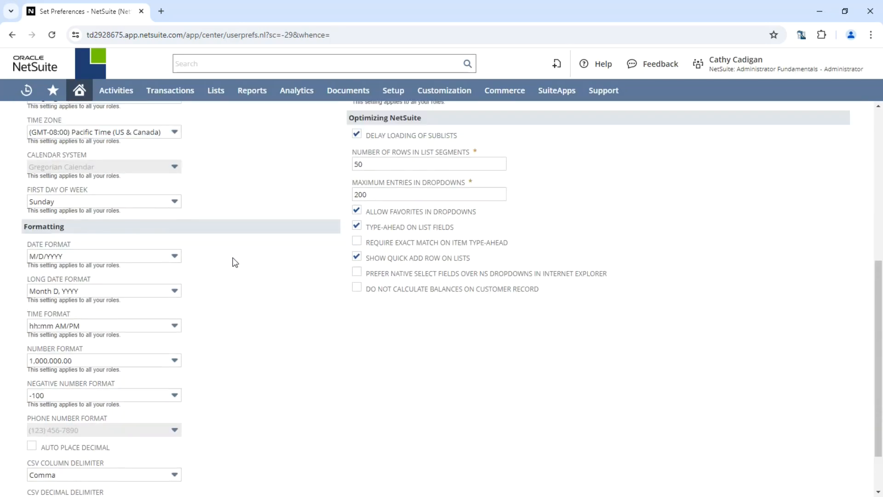
{"action": "scroll", "coordinate": [235, 262], "scroll_direction": "up", "scroll_amount": 6}
{"action": "scroll", "coordinate": [235, 262], "scroll_direction": "down", "scroll_amount": 5}
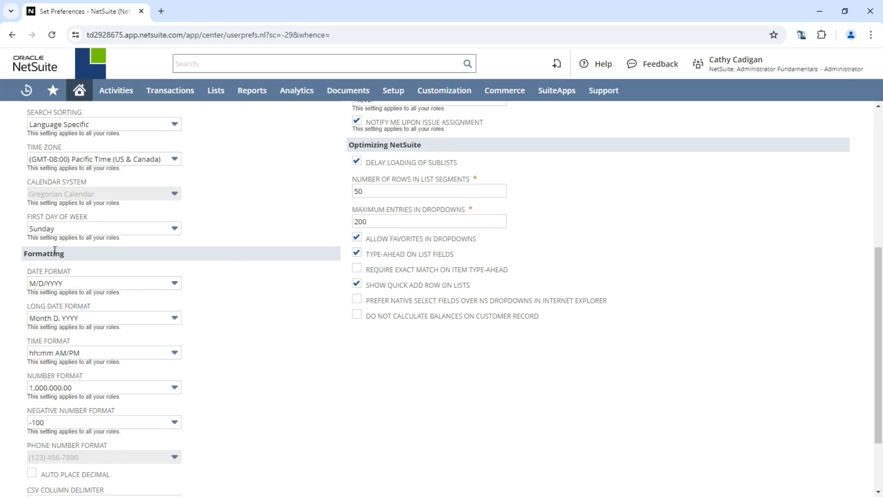
{"action": "left_click", "coordinate": [118, 283]}
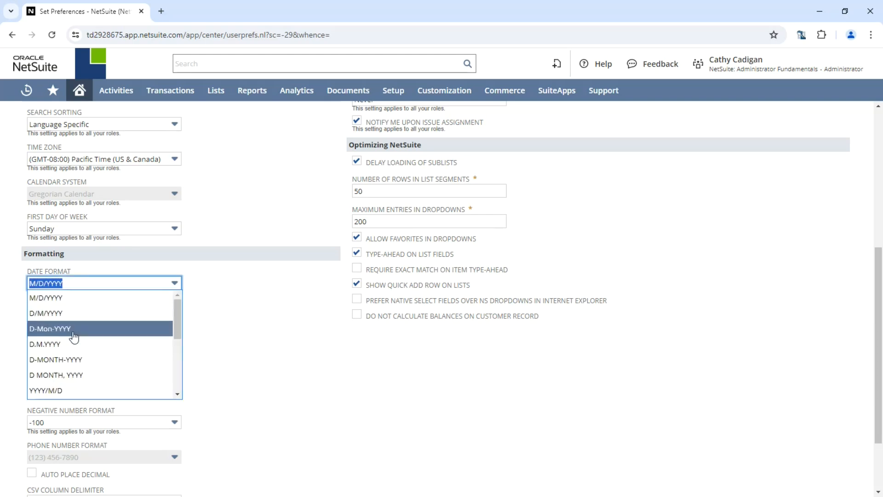
{"action": "left_click", "coordinate": [79, 284]}
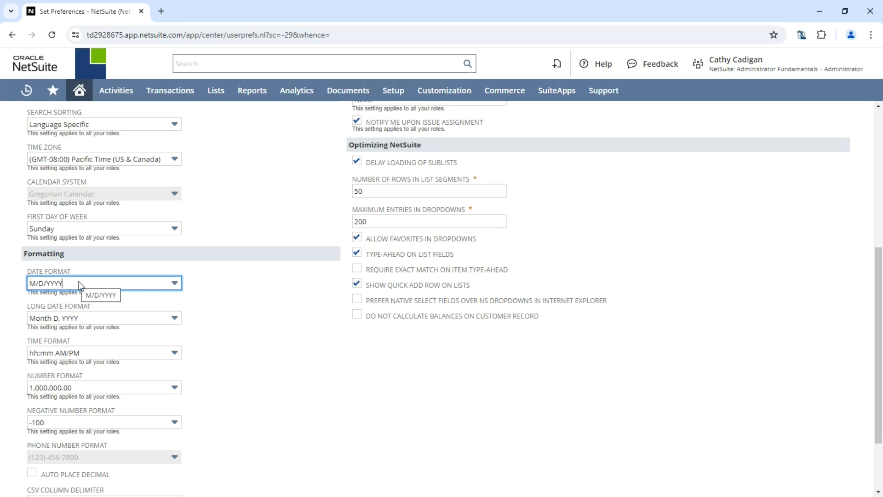
{"action": "scroll", "coordinate": [225, 282], "scroll_direction": "up", "scroll_amount": 6}
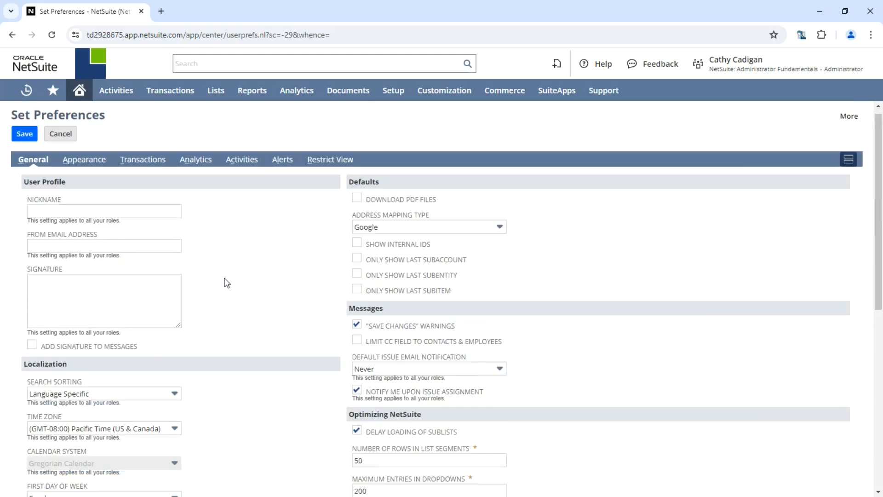
{"action": "scroll", "coordinate": [228, 343], "scroll_direction": "down", "scroll_amount": 1}
{"action": "scroll", "coordinate": [228, 343], "scroll_direction": "down", "scroll_amount": 4}
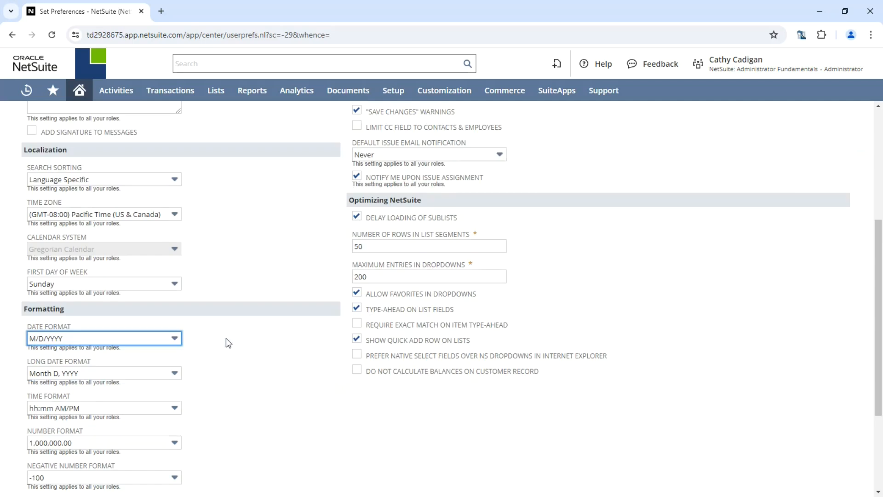
{"action": "scroll", "coordinate": [242, 230], "scroll_direction": "up", "scroll_amount": 5}
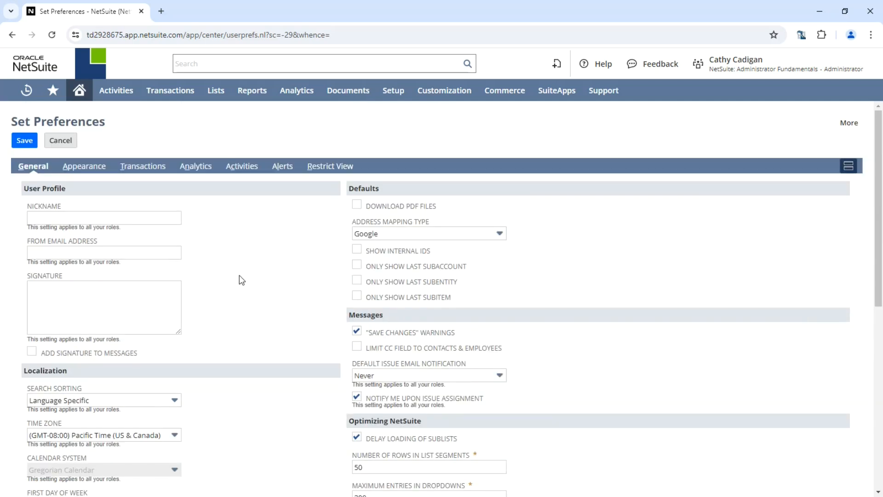
Step: Open the most recent customer record for editing and show its Financial account information
{"action": "mouse_move", "coordinate": [26, 90]}
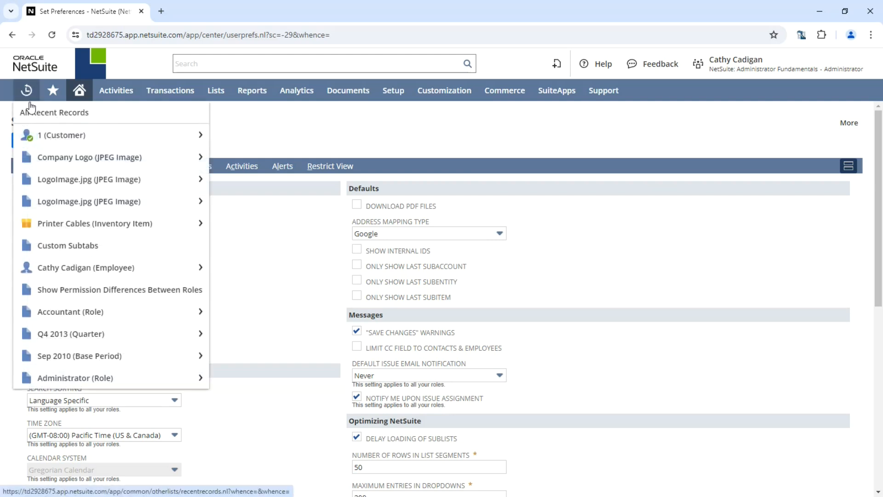
{"action": "mouse_move", "coordinate": [63, 137]}
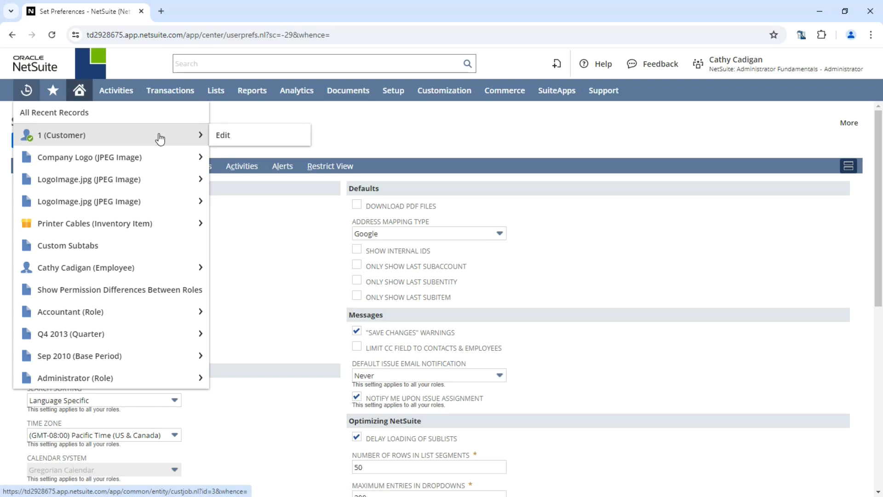
{"action": "left_click", "coordinate": [223, 136]}
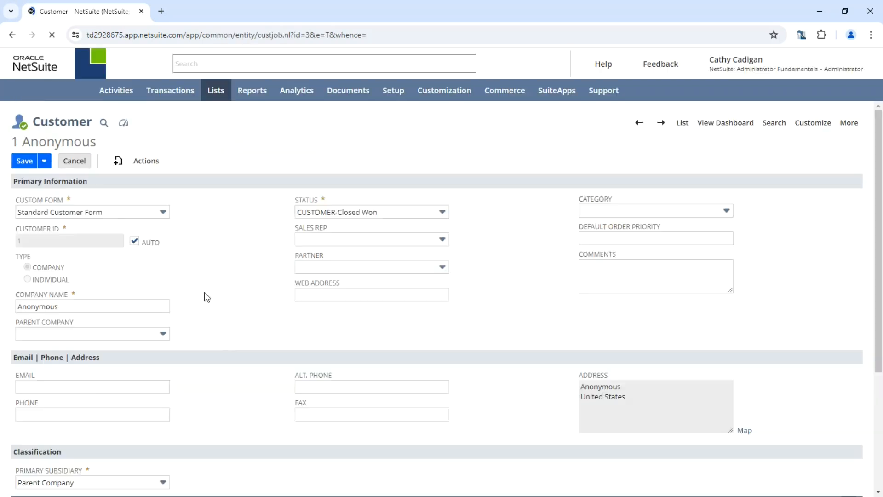
{"action": "scroll", "coordinate": [228, 294], "scroll_direction": "down", "scroll_amount": 2}
{"action": "scroll", "coordinate": [229, 294], "scroll_direction": "down", "scroll_amount": 2}
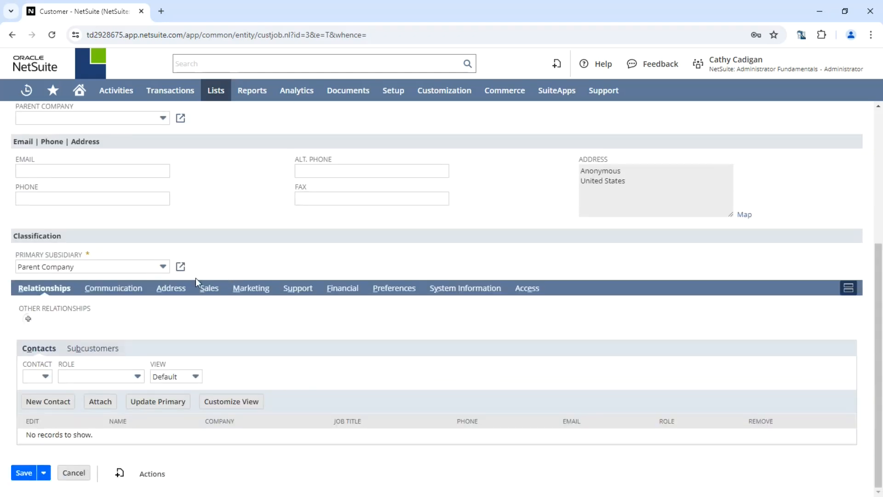
{"action": "left_click", "coordinate": [350, 287]}
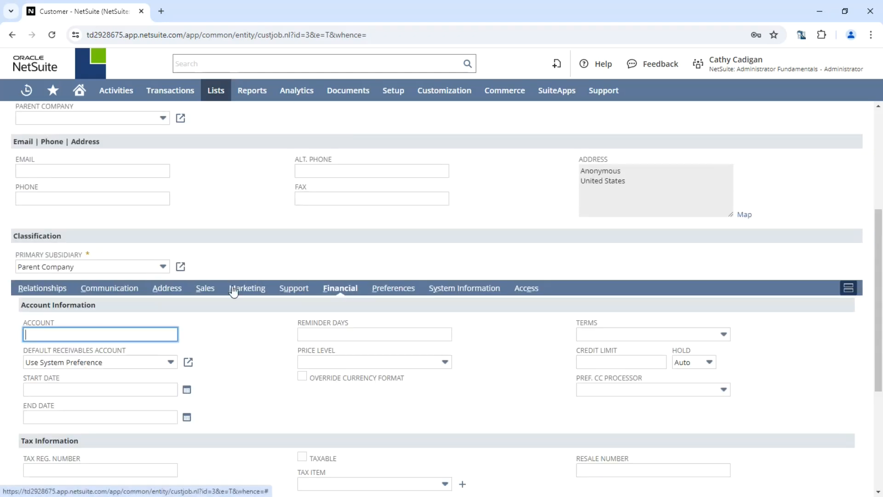
{"action": "scroll", "coordinate": [223, 372], "scroll_direction": "down", "scroll_amount": 1}
{"action": "scroll", "coordinate": [222, 375], "scroll_direction": "down", "scroll_amount": 1}
Step: Enter 2/10/2024 as the customer's Start Date and check it in the calendar
{"action": "left_click", "coordinate": [112, 277]}
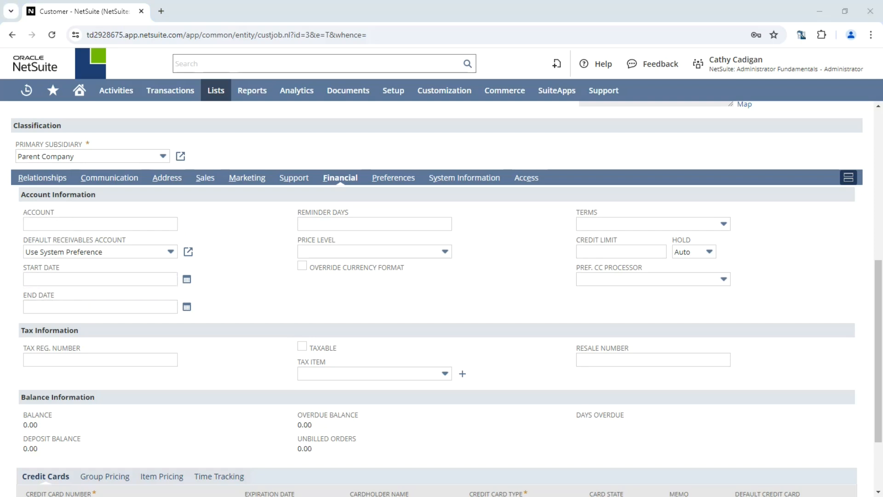
{"action": "left_click", "coordinate": [107, 278]}
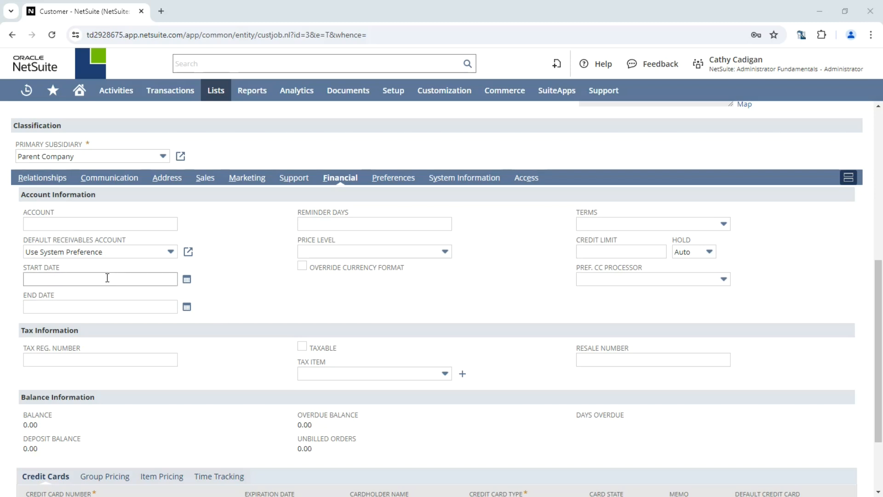
{"action": "left_click", "coordinate": [187, 280]}
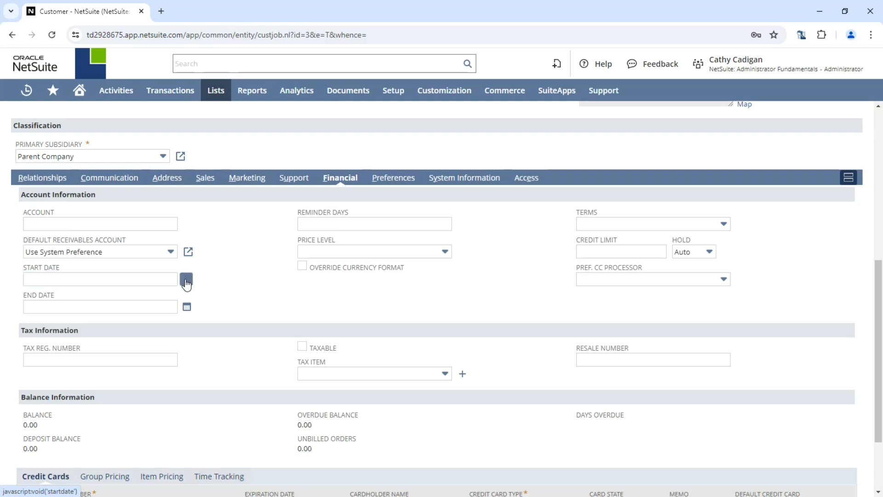
{"action": "left_click", "coordinate": [47, 279]}
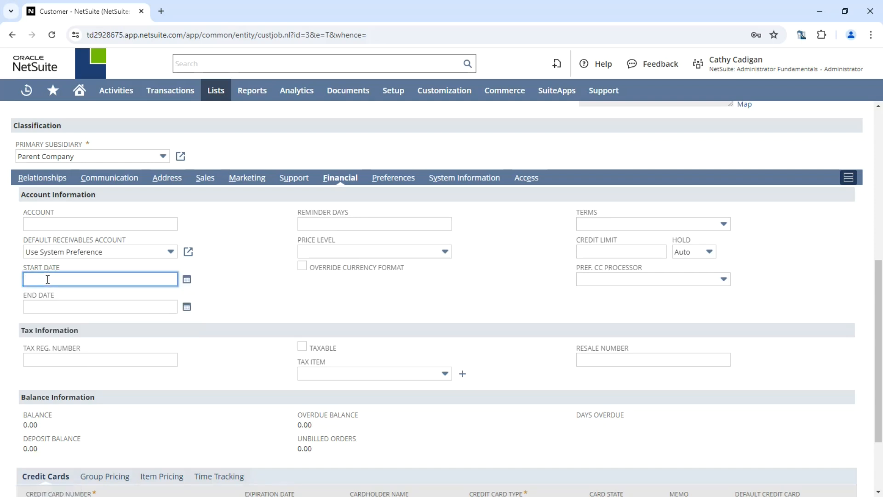
{"action": "type", "text": "2/102"}
{"action": "key", "text": "BackSpace"}
{"action": "type", "text": "/24"}
{"action": "key", "text": "Tab"}
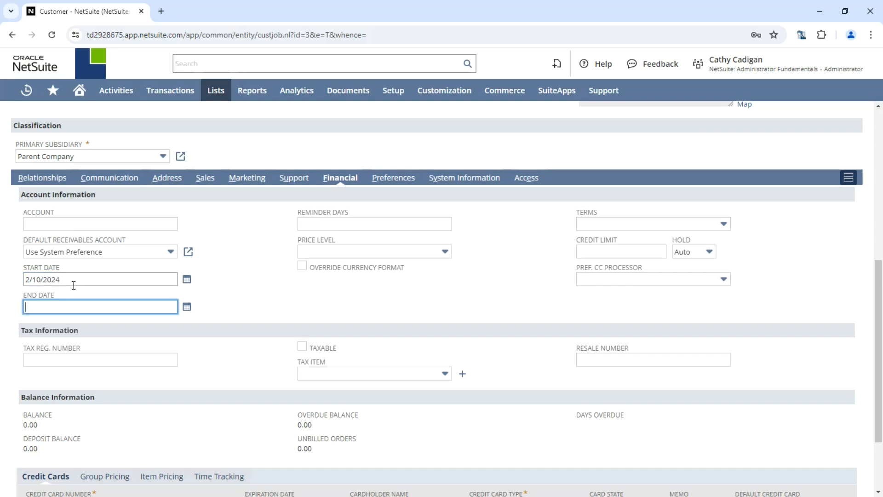
{"action": "left_click", "coordinate": [188, 280]}
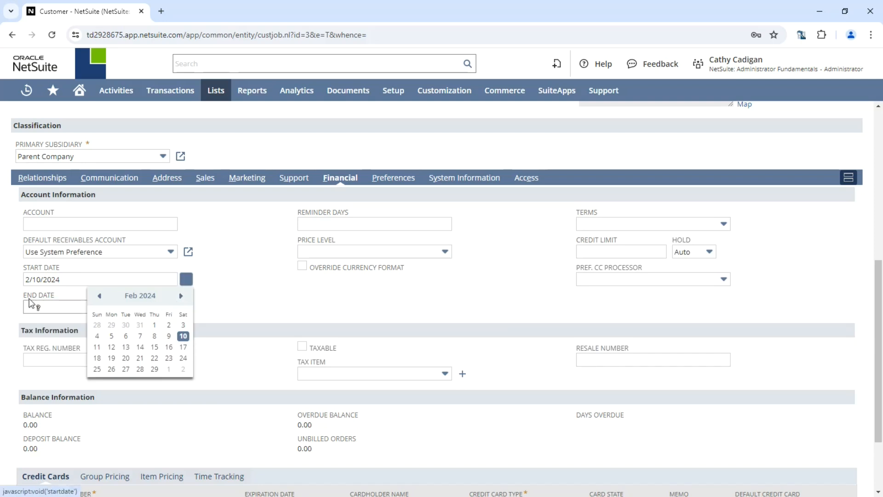
Step: Replace the Start Date with today's date, 6/25/2024, and set the End Date to tomorrow, 6/26/2024
{"action": "left_click_drag", "start_coordinate": [72, 280], "coordinate": [22, 280]}
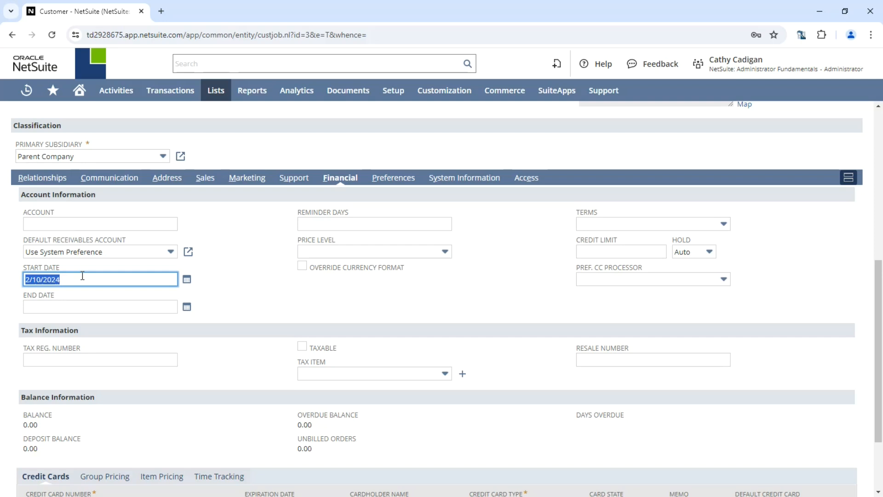
{"action": "key", "text": "BackSpace"}
{"action": "left_click", "coordinate": [187, 279]}
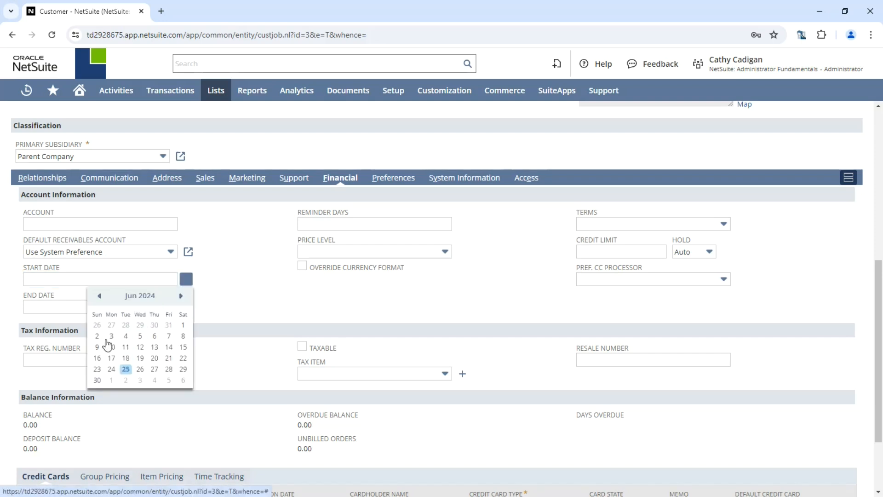
{"action": "left_click", "coordinate": [44, 281]}
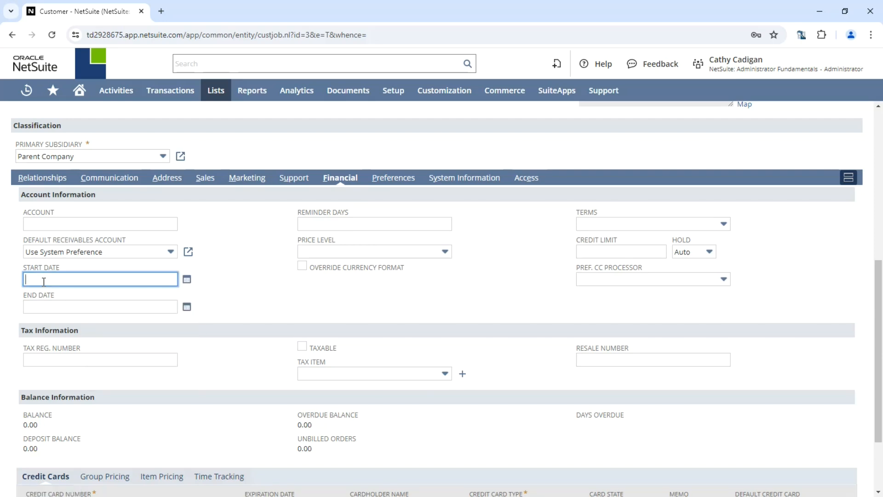
{"action": "key", "text": "t"}
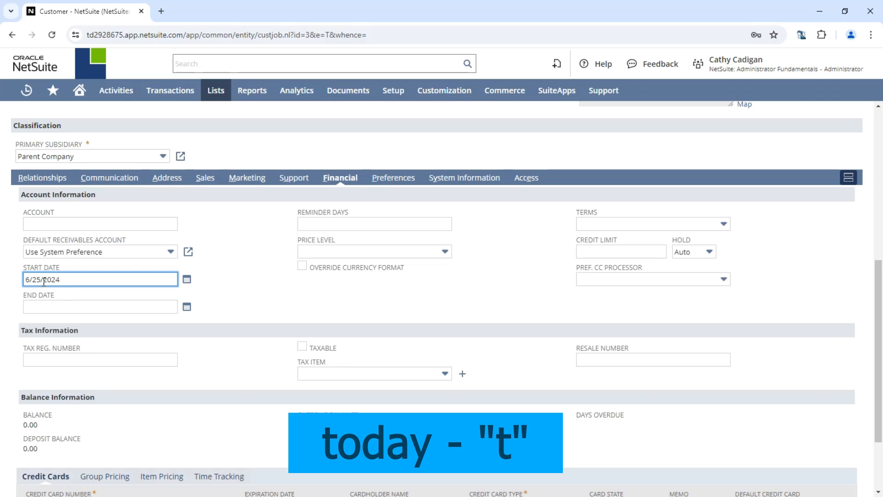
{"action": "key", "text": "Tab"}
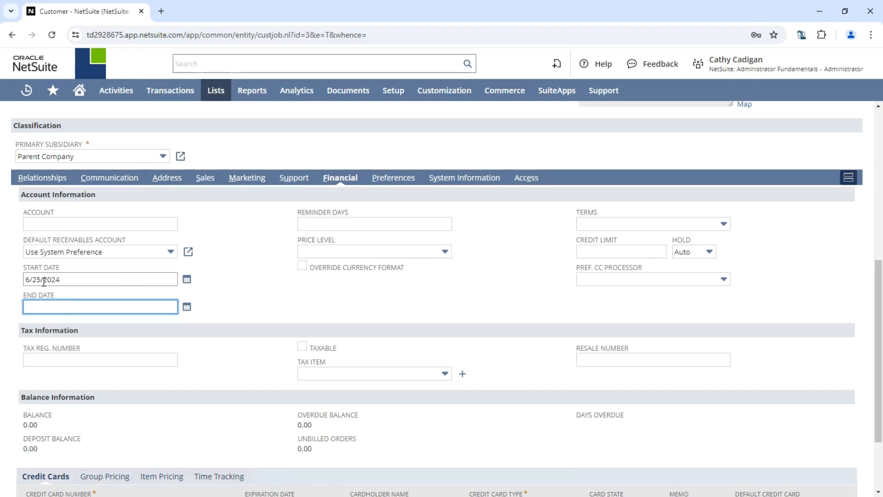
{"action": "key", "text": "m"}
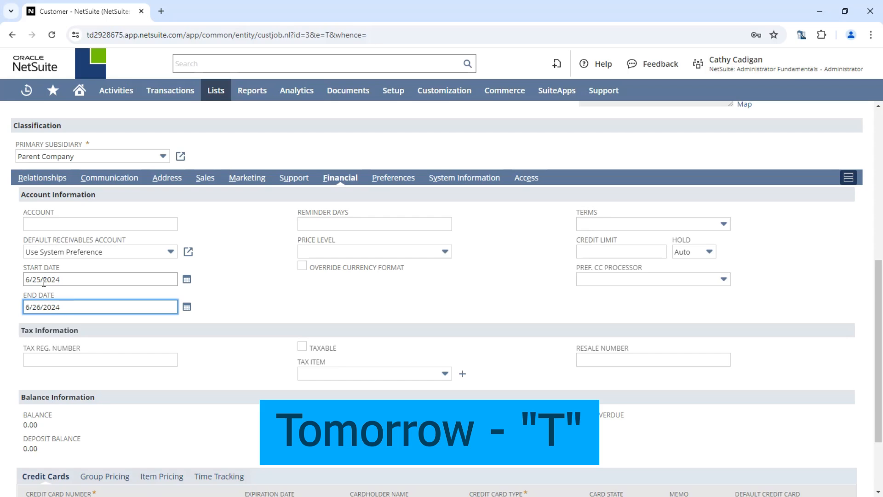
Step: Replace the End Date with yesterday's date, 6/24/2024
{"action": "key", "text": "BackSpace"}
{"action": "key", "text": "BackSpace"}
{"action": "key", "text": "BackSpace"}
{"action": "key", "text": "BackSpace"}
{"action": "key", "text": "BackSpace"}
{"action": "key", "text": "BackSpace"}
{"action": "key", "text": "BackSpace"}
{"action": "key", "text": "BackSpace"}
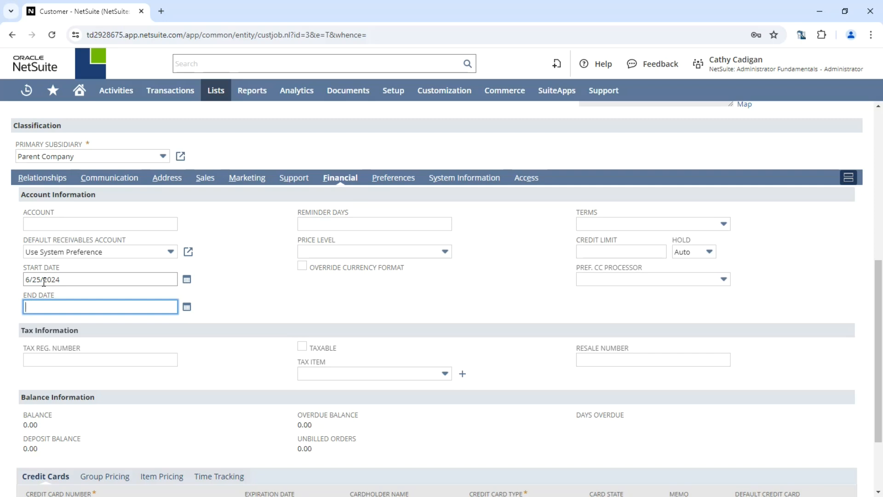
{"action": "type", "text": "y"}
Step: Pick a date in October 2023 from the calendar as the Start Date
{"action": "left_click_drag", "start_coordinate": [73, 279], "coordinate": [16, 282]}
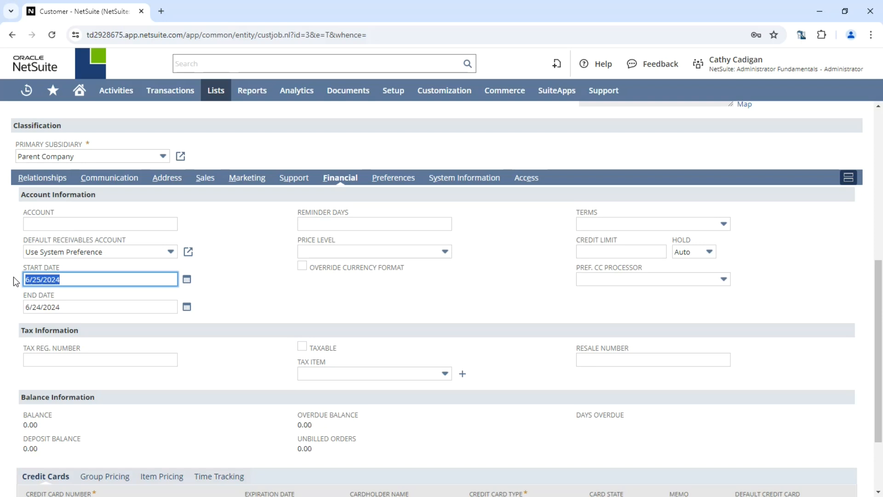
{"action": "left_click", "coordinate": [186, 279]}
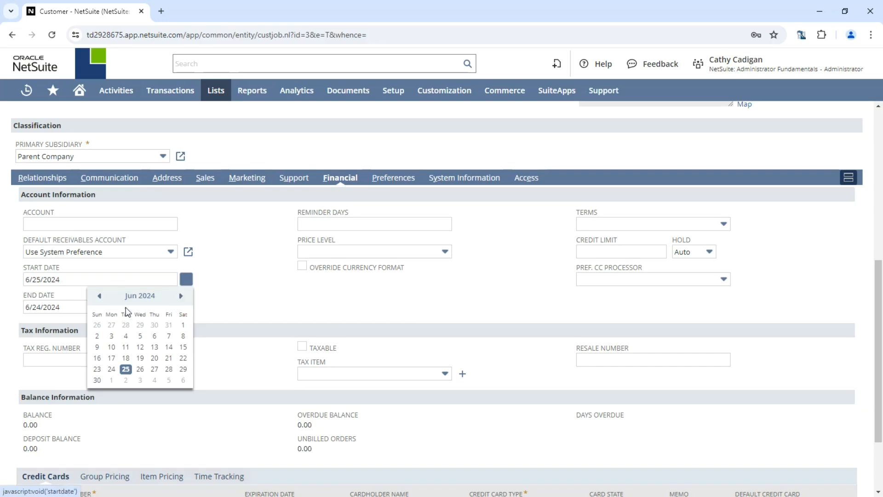
{"action": "left_click", "coordinate": [99, 297]}
{"action": "left_click", "coordinate": [100, 296]}
{"action": "left_click", "coordinate": [99, 296]}
{"action": "left_click", "coordinate": [99, 296]}
{"action": "left_click", "coordinate": [99, 295]}
{"action": "left_click", "coordinate": [99, 296]}
{"action": "left_click", "coordinate": [99, 296]}
{"action": "left_click", "coordinate": [100, 295]}
{"action": "left_click", "coordinate": [126, 335]}
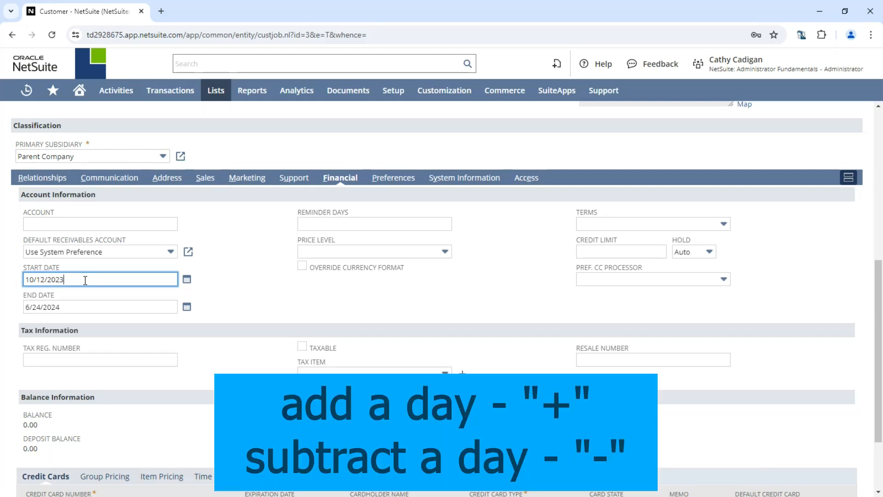
Step: Shift the Start Date back and forward one day at a time, ending on 10/12/2023
{"action": "key", "text": "minus"}
{"action": "key", "text": "plus"}
{"action": "key", "text": "plus"}
{"action": "key", "text": "plus"}
{"action": "key", "text": "plus"}
{"action": "key", "text": "plus"}
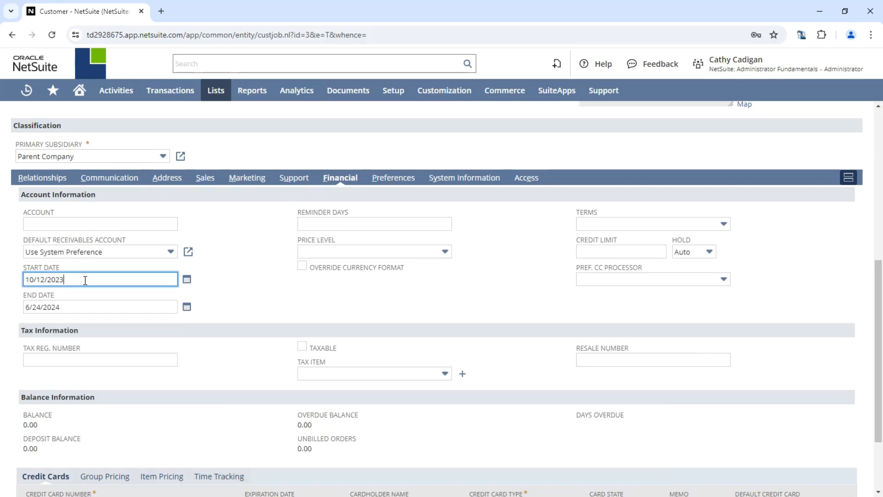